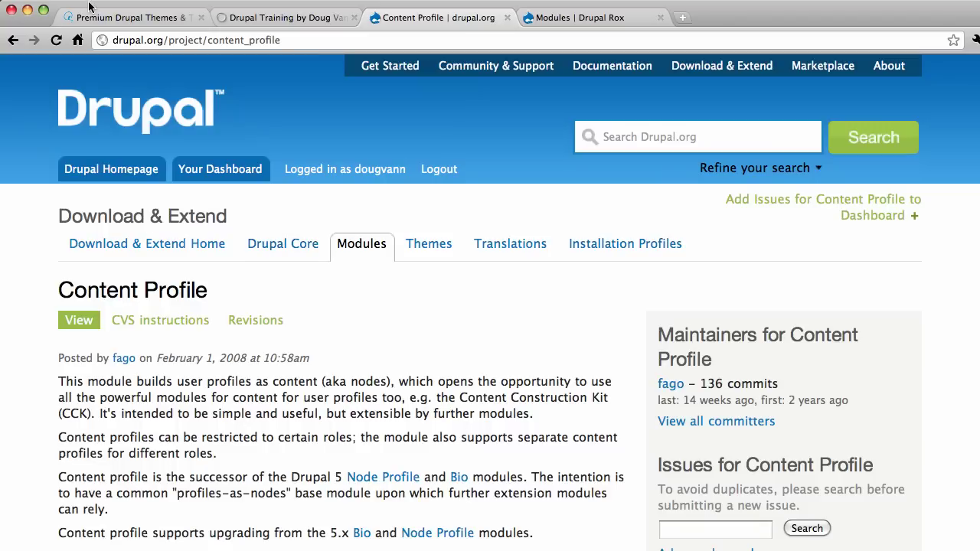
Look over the CMS QuickStart home page, and view the Drupal training site open in the neighbouring browser page
click(113, 18)
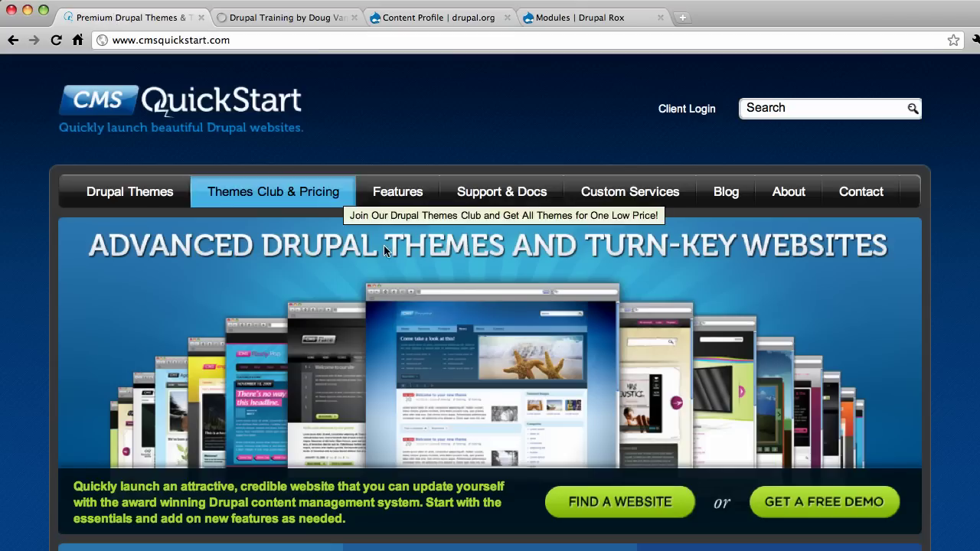
scroll(406, 293, down, 3)
scroll(406, 293, up, 3)
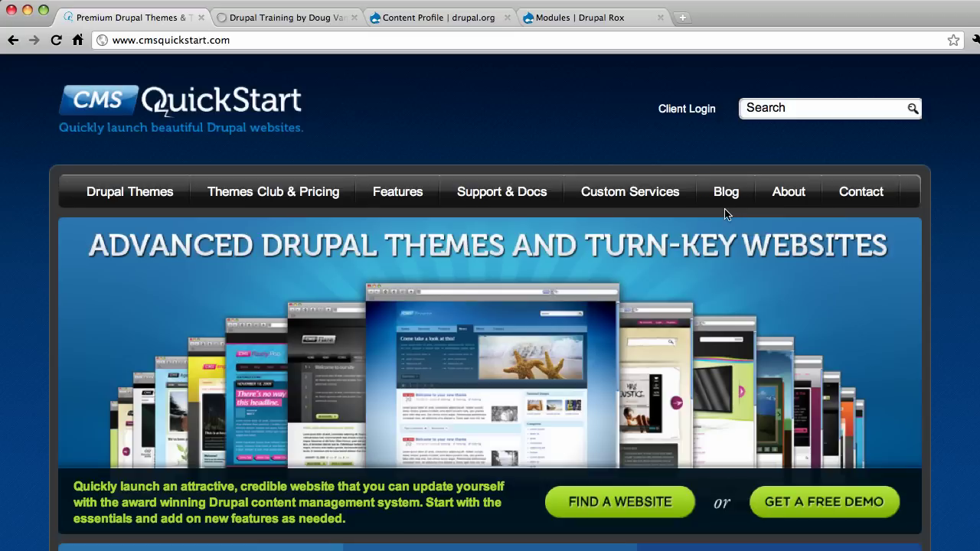
click(282, 17)
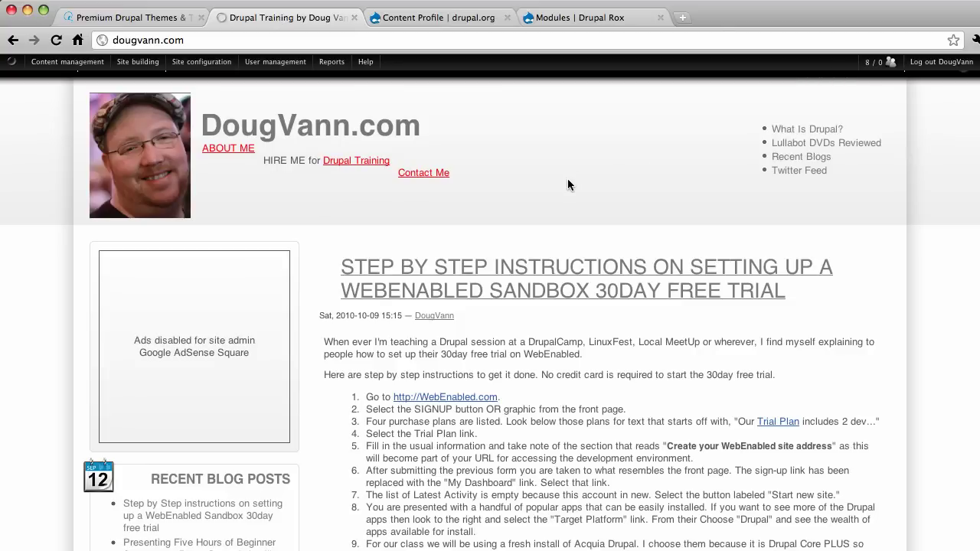
Review the Content Profile project page on drupal.org, including its recommended and development release downloads
click(415, 19)
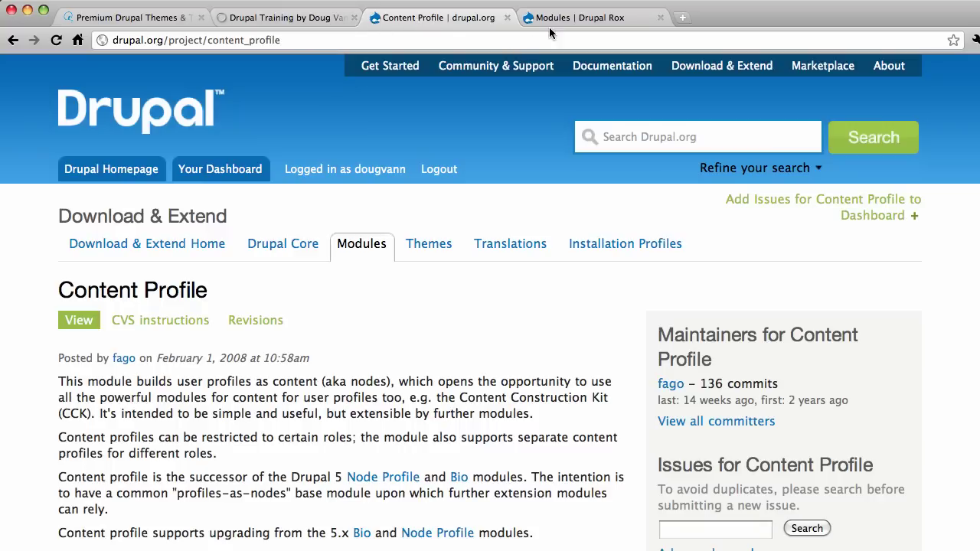
scroll(403, 192, down, 10)
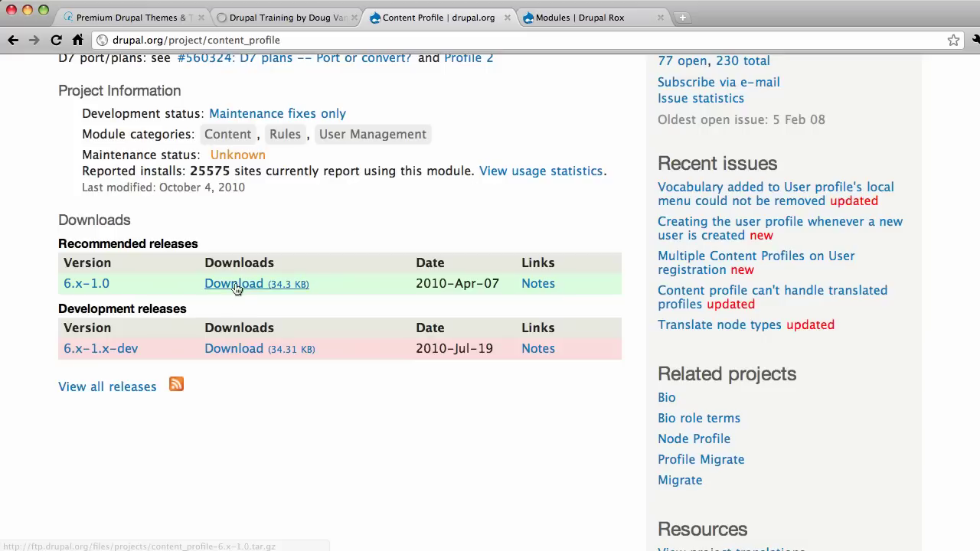
scroll(459, 168, up, 10)
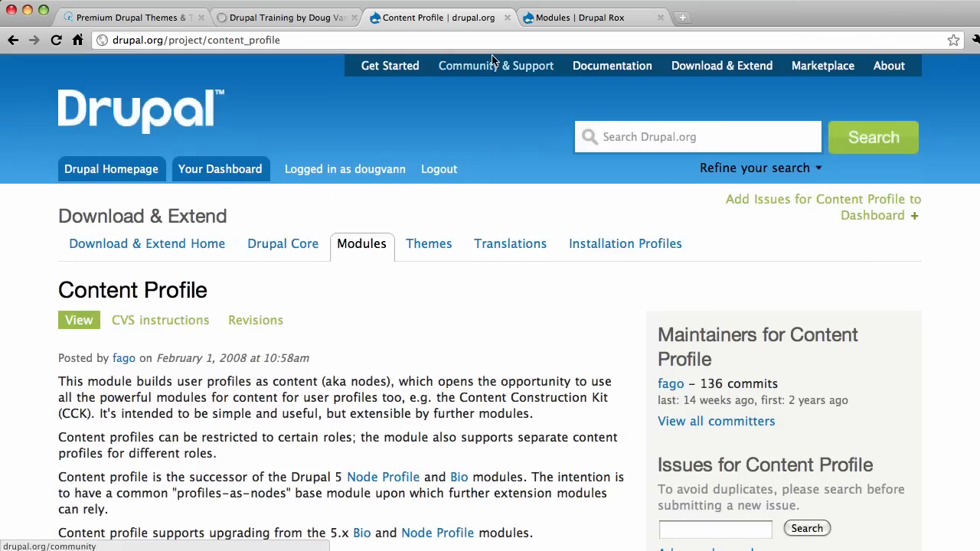
Go to the Drupal Rox site's module administration page and filter the module list by "profile"
click(545, 17)
scroll(485, 189, down, 10)
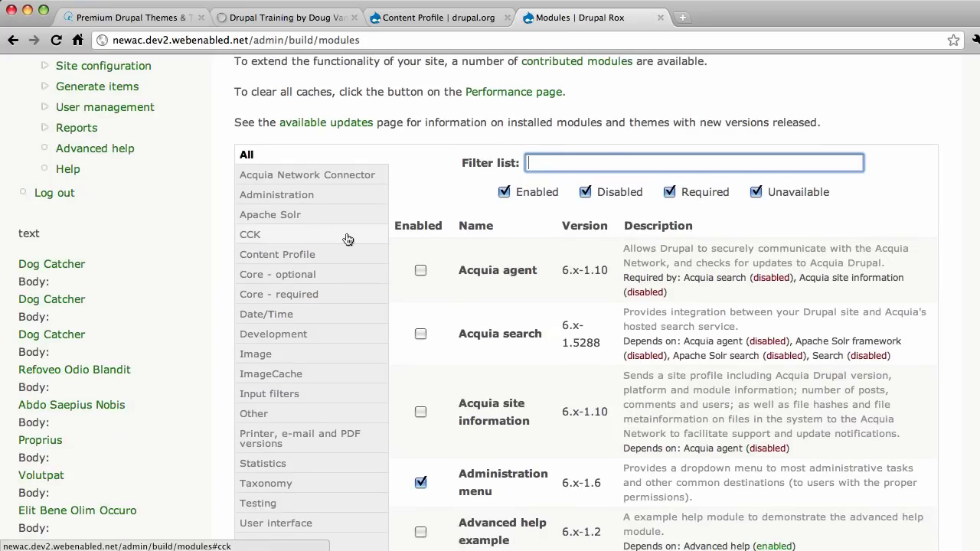
scroll(347, 240, down, 1)
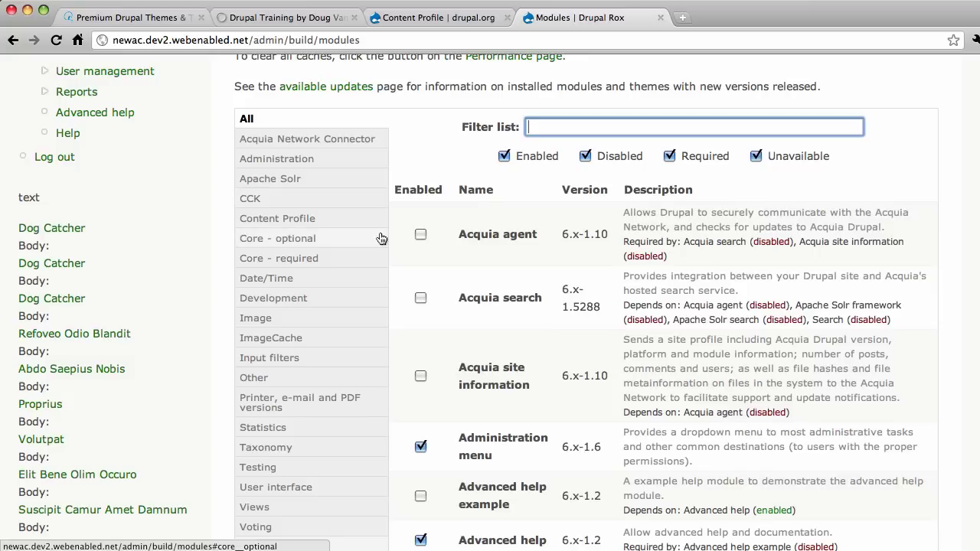
click(547, 129)
text(profile)
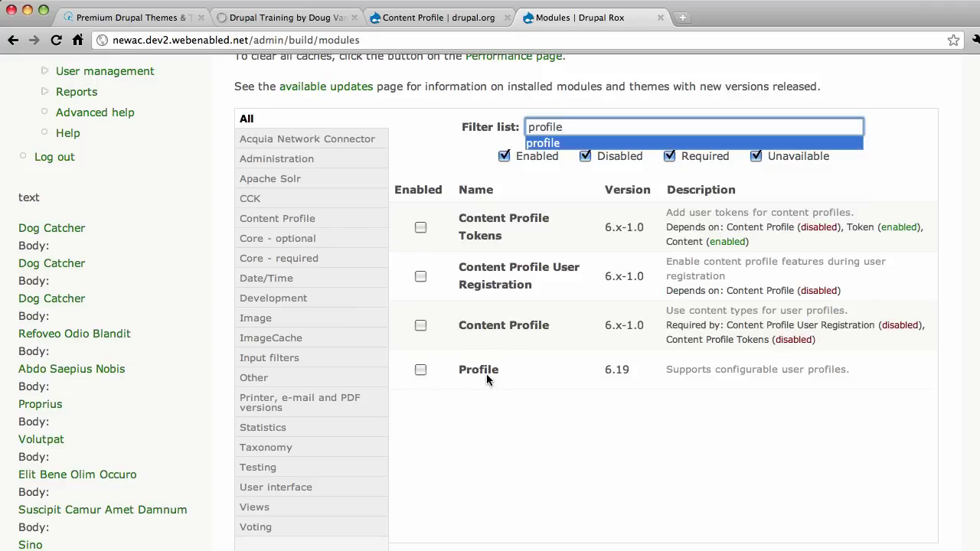
Enable the Content Profile, Content Profile User Registration and Content Profile Tokens modules and save the configuration
click(421, 326)
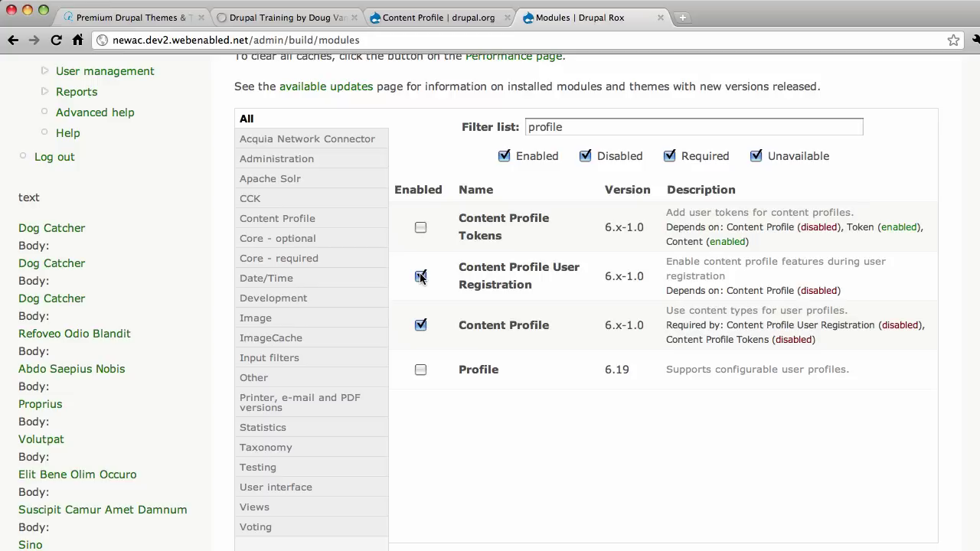
scroll(421, 260, up, 1)
click(420, 238)
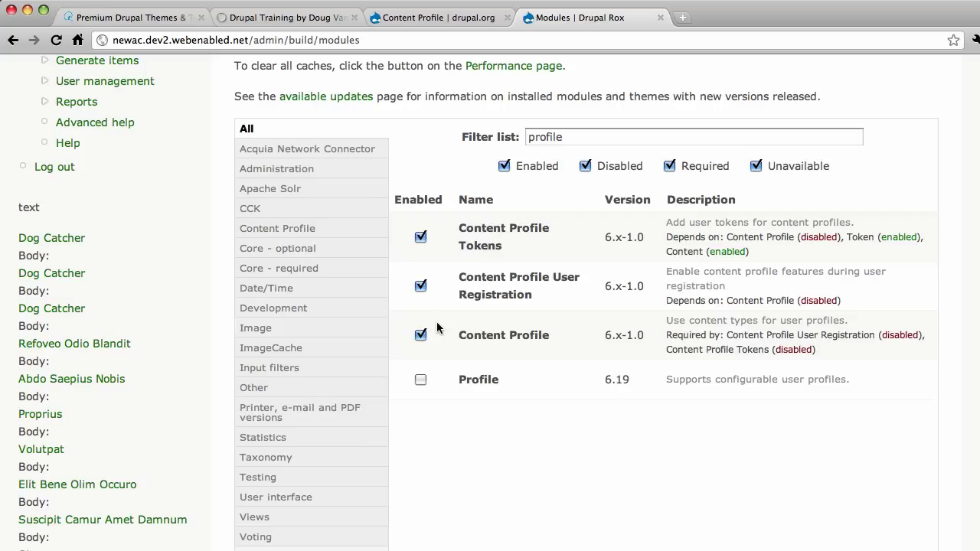
scroll(443, 348, down, 3)
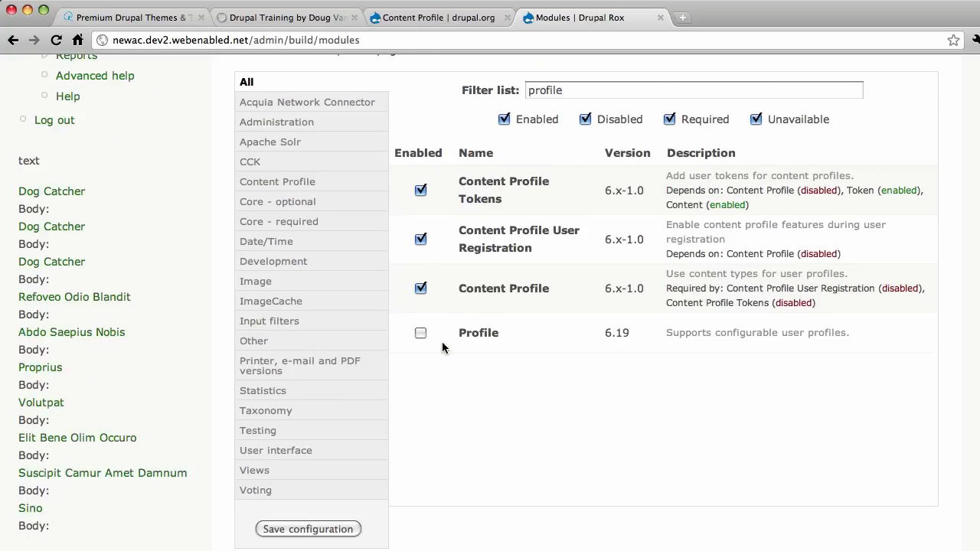
click(327, 424)
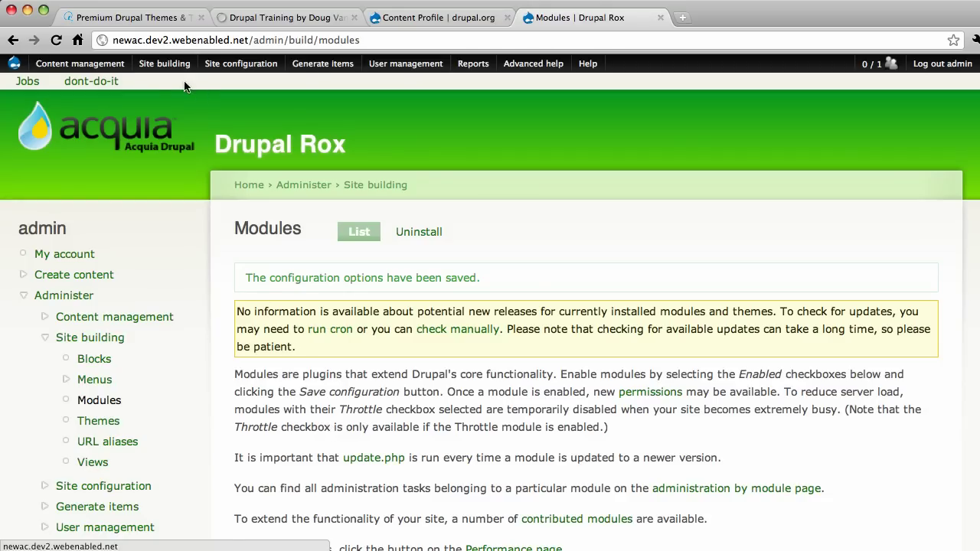
Go to the site's content types administration and start adding a new content type
mouse_move(67, 64)
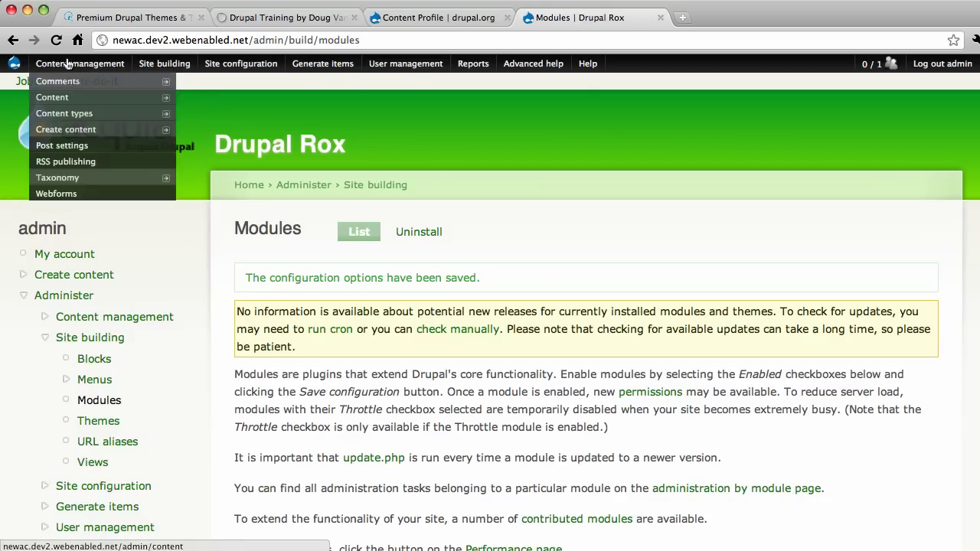
click(65, 113)
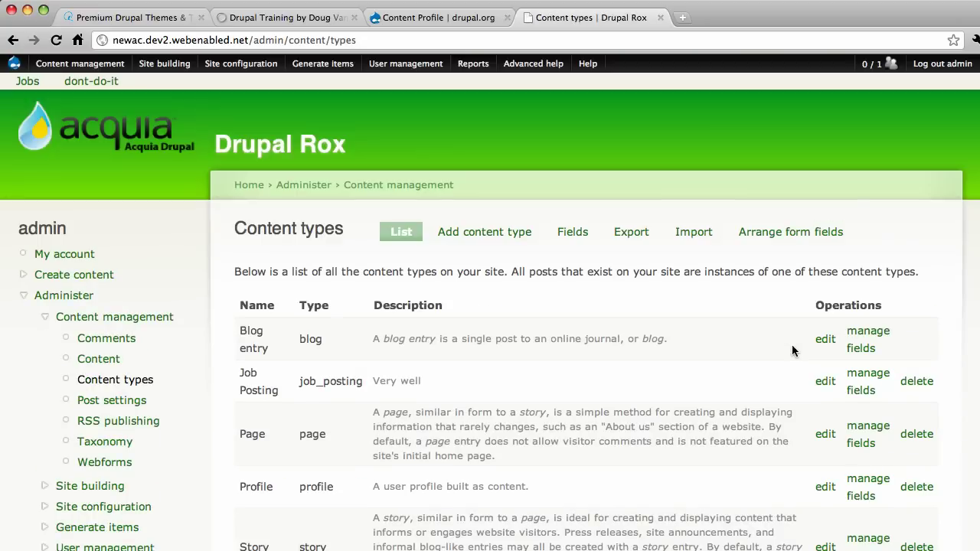
click(457, 230)
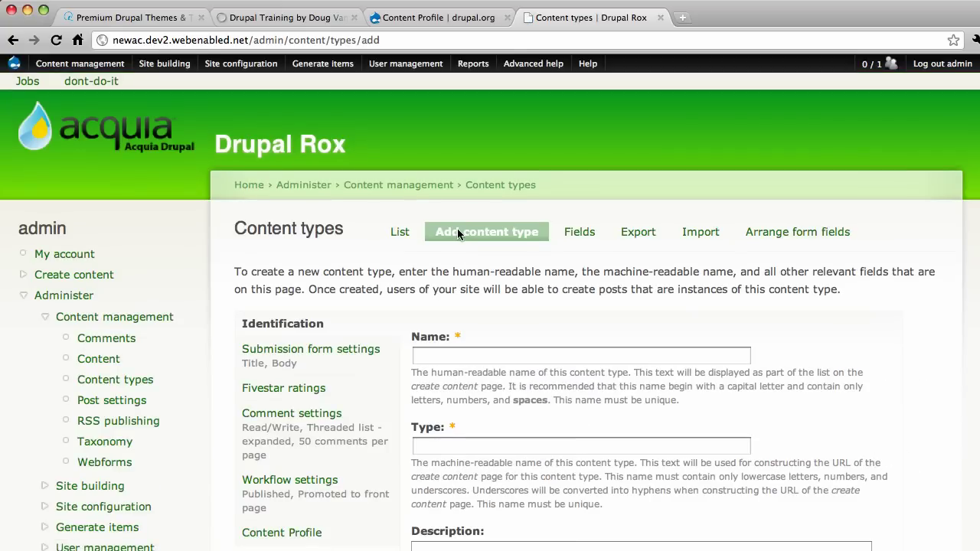
Identify the new content type with the name "Bio", machine-readable type "bio" and description "user profiles"
click(527, 357)
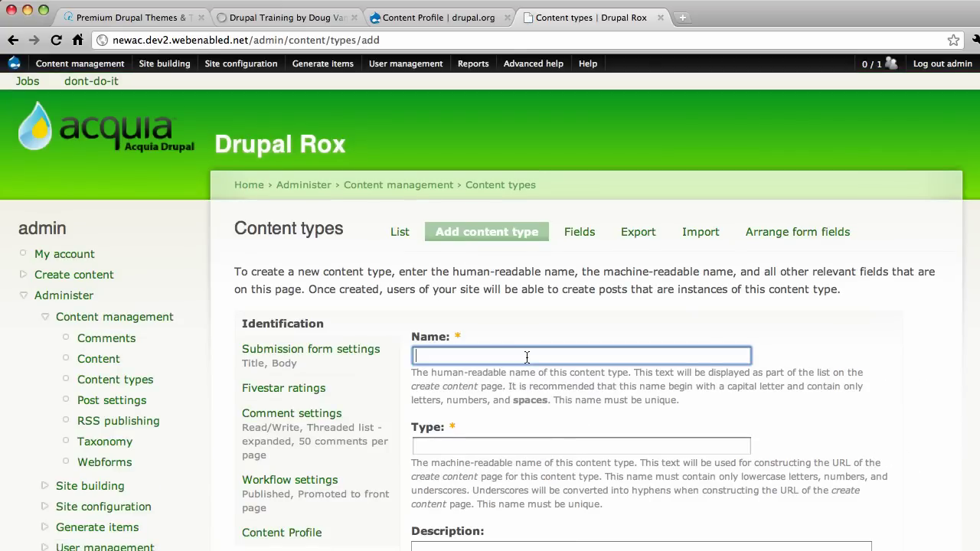
text(b)
key(BackSpace)
text(Bio)
click(582, 445)
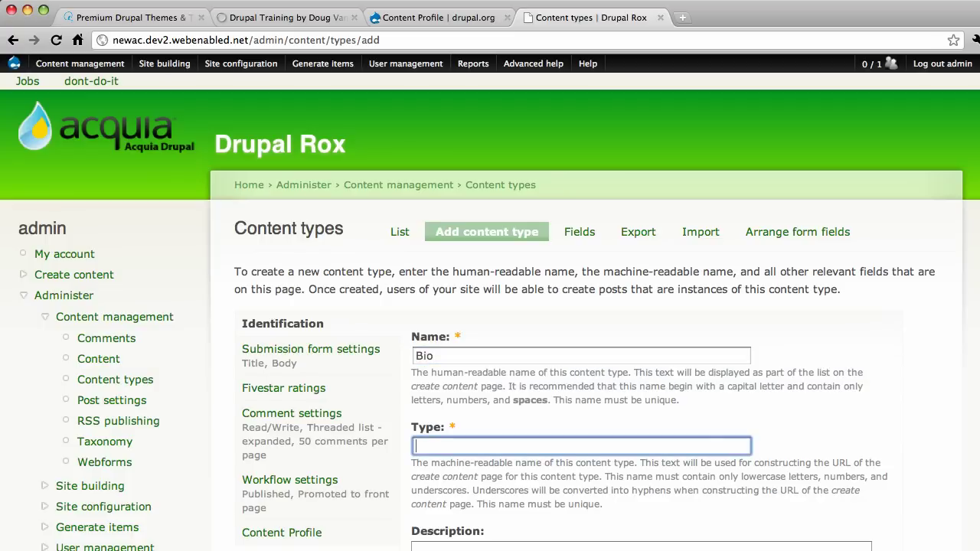
text(bio)
key(Tab)
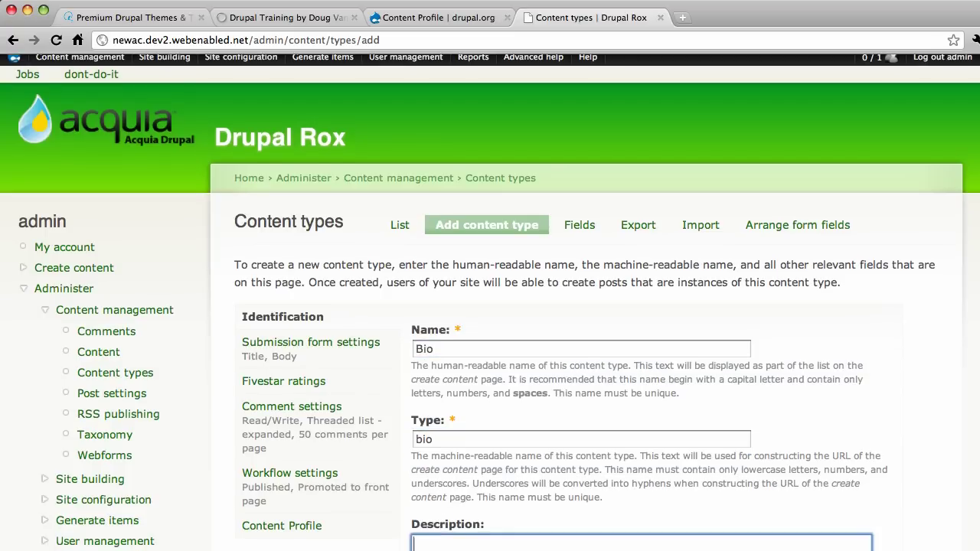
scroll(527, 359, down, 4)
key(shift+Tab)
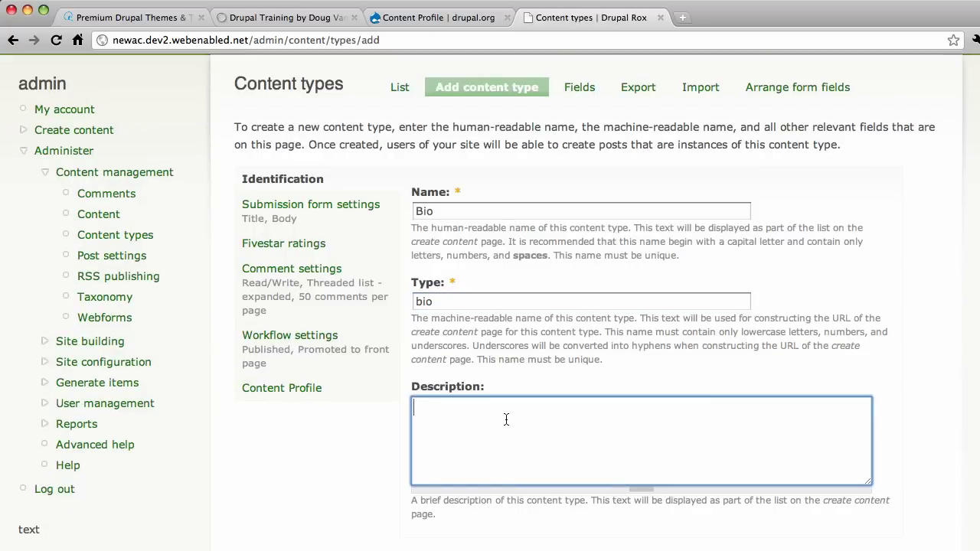
text(user profiles)
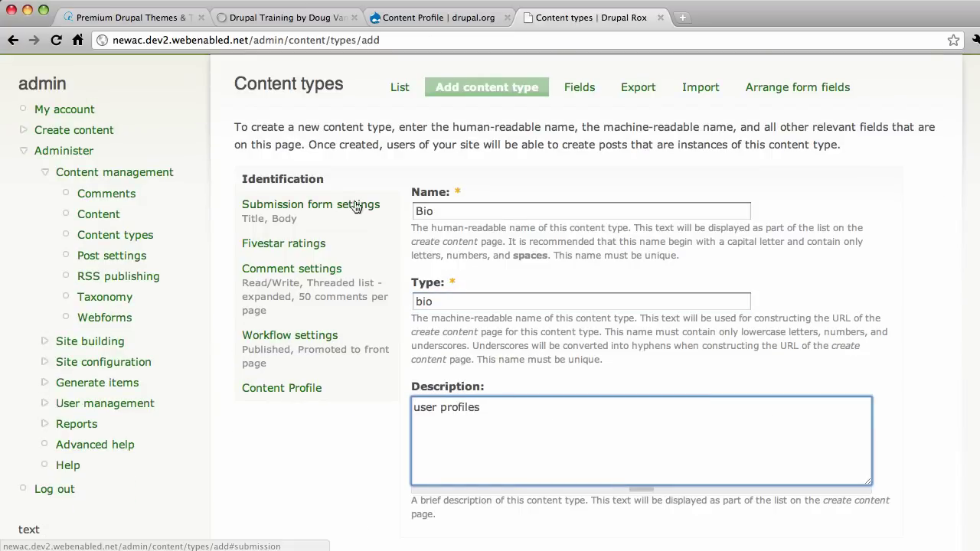
In the submission form settings, set the title field label to "Real Name" and the body field label to "BIO"
click(329, 202)
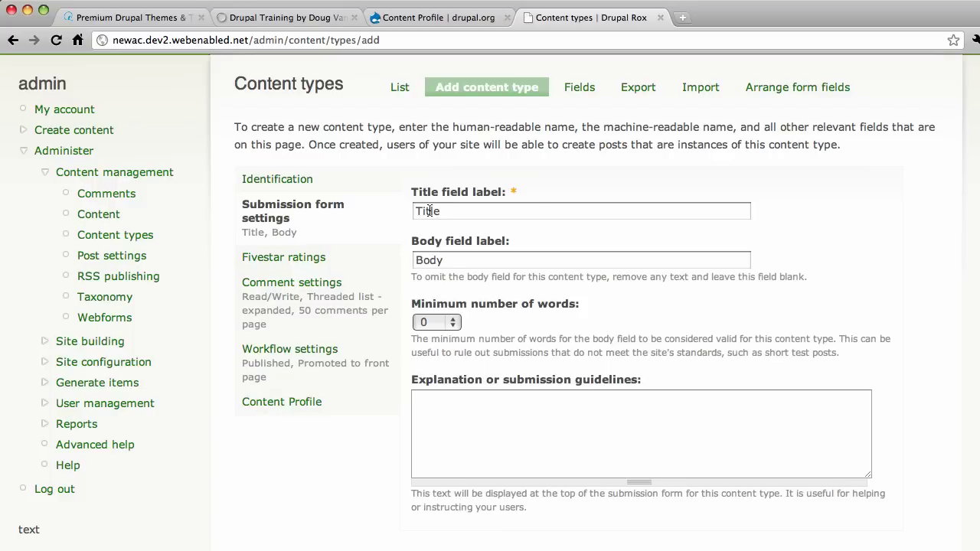
double_click(429, 212)
text(Ral Name)
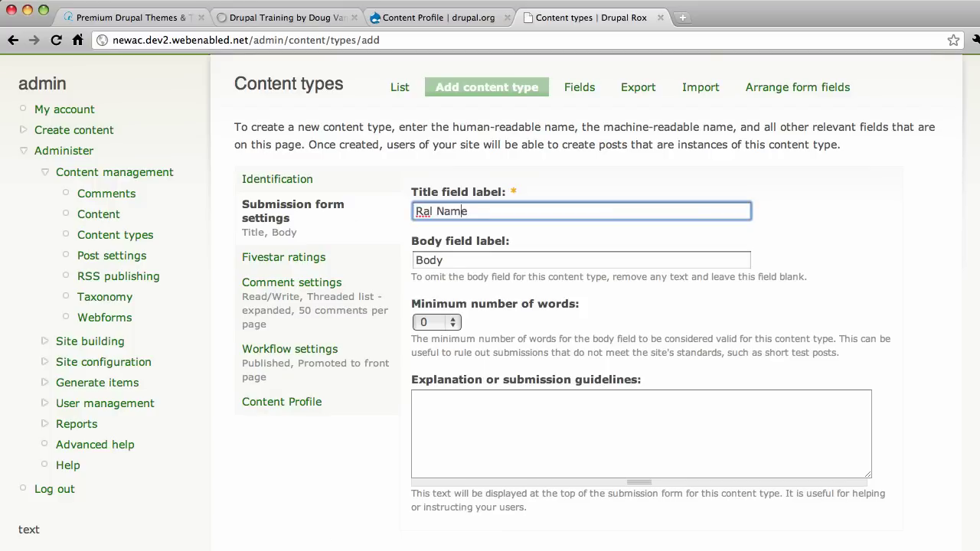
click(421, 211)
text(e)
double_click(431, 261)
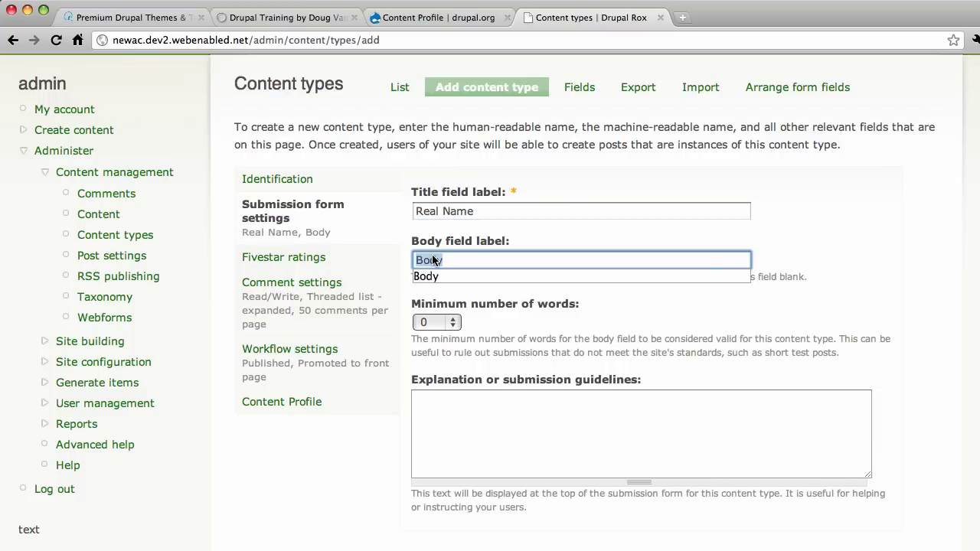
text(BIO)
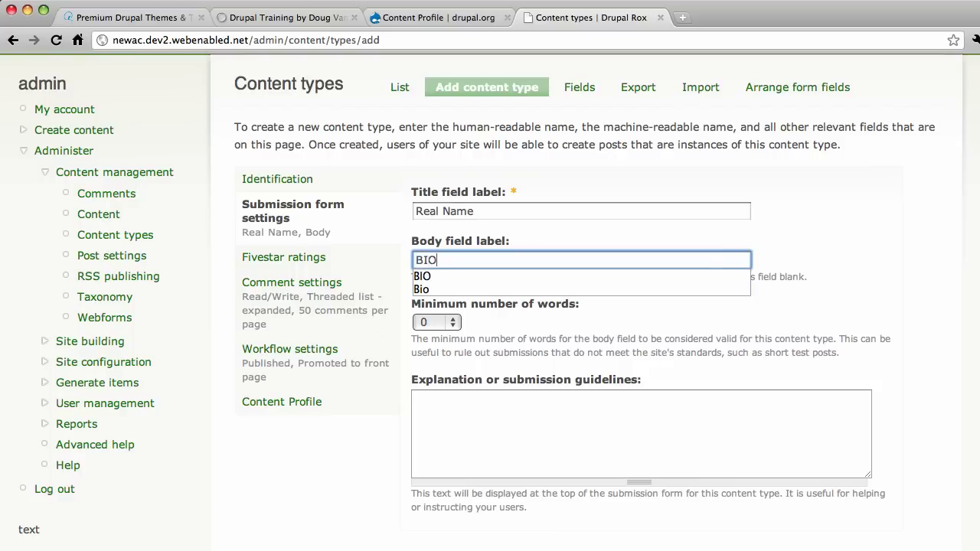
key(Down)
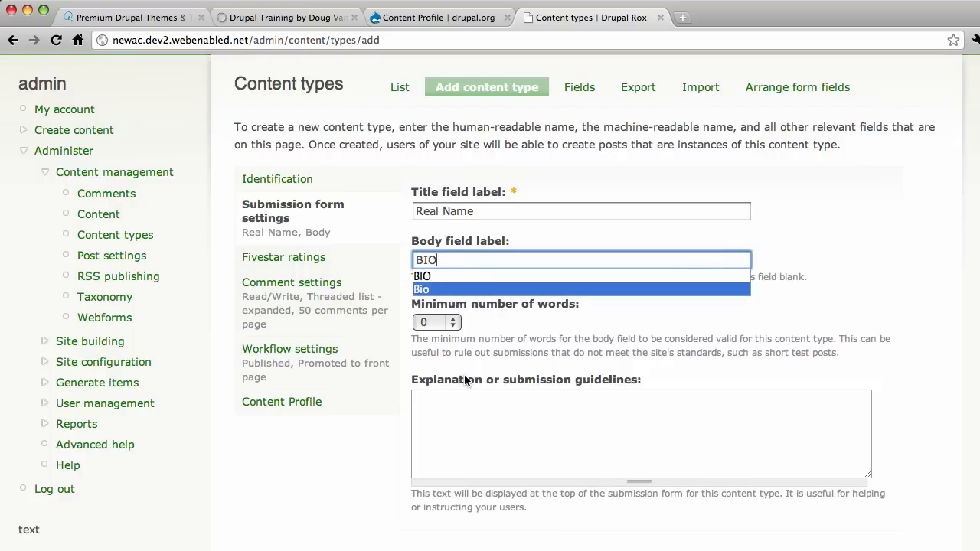
key(Return)
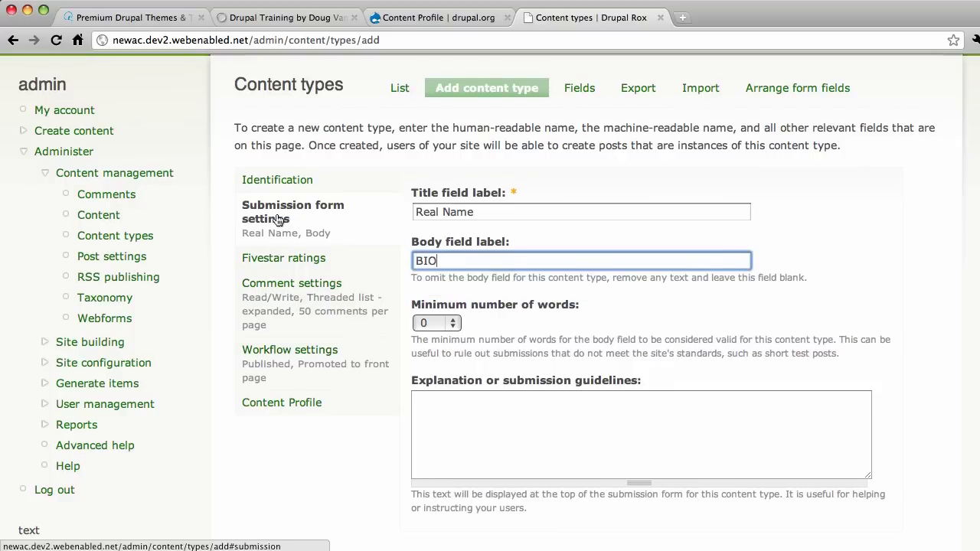
Set the content type's default comment setting to Disabled and turn off its Promoted to front page option
click(282, 283)
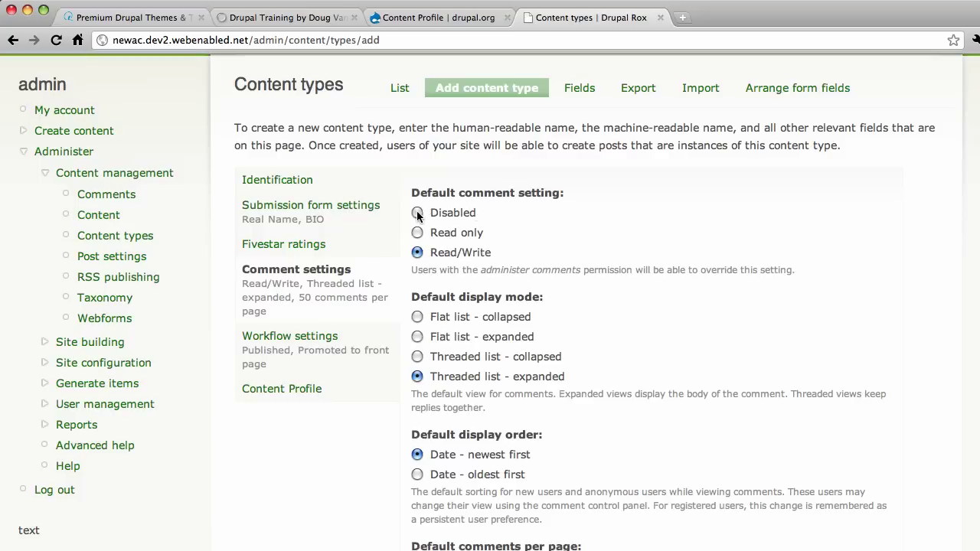
click(417, 214)
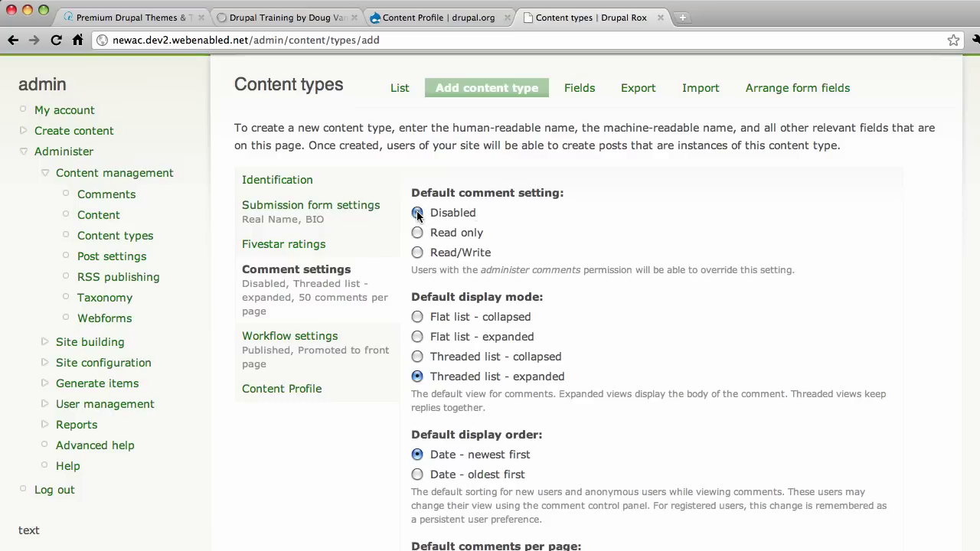
click(285, 339)
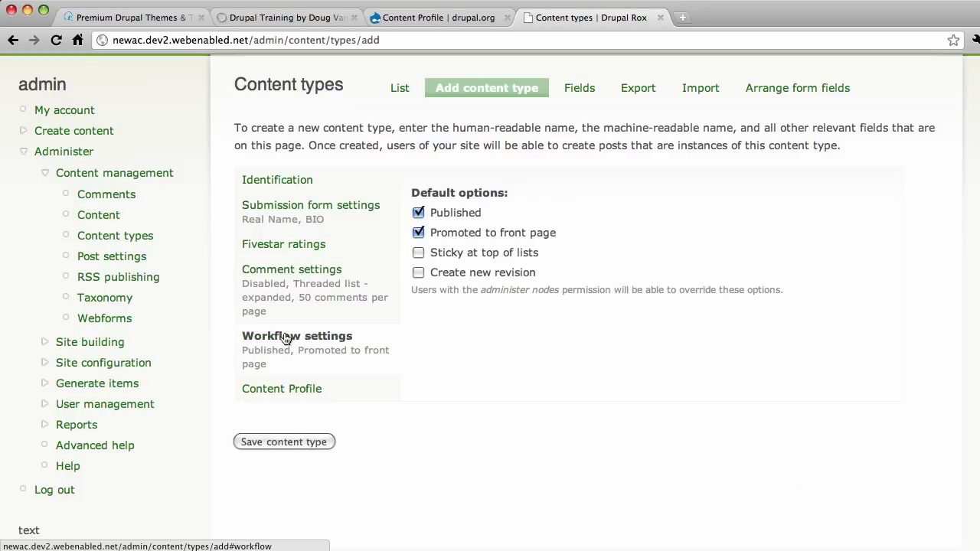
click(418, 232)
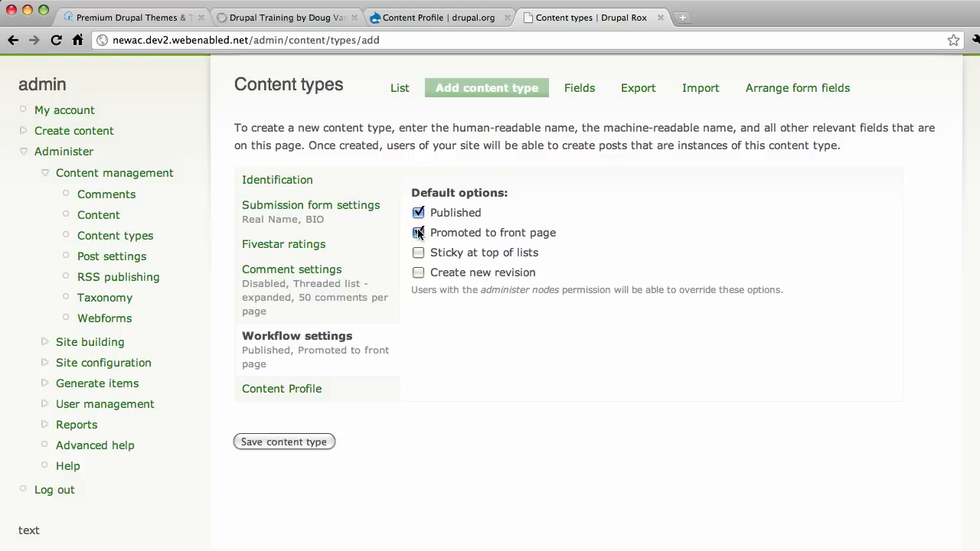
Set the content type to serve as a content profile for users, save it, and check the content types list
click(278, 380)
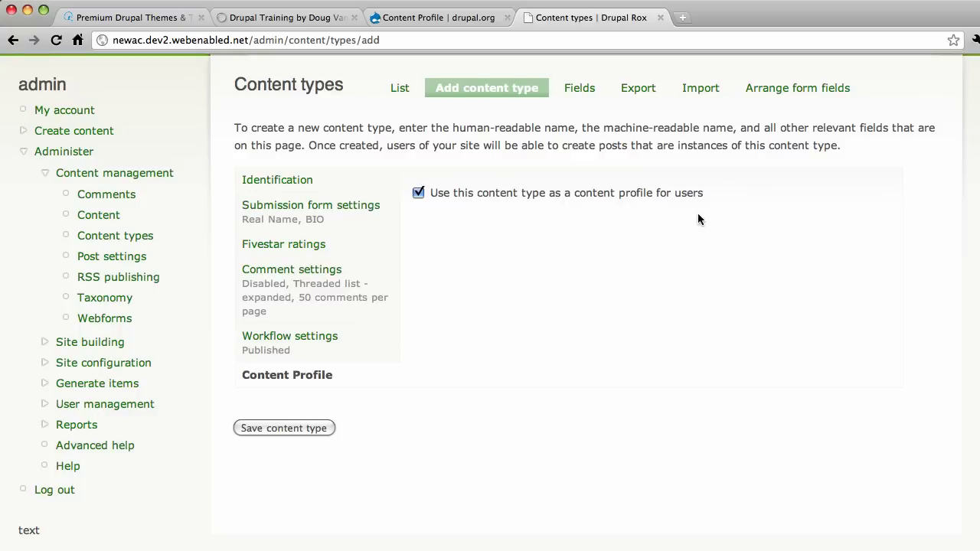
click(269, 430)
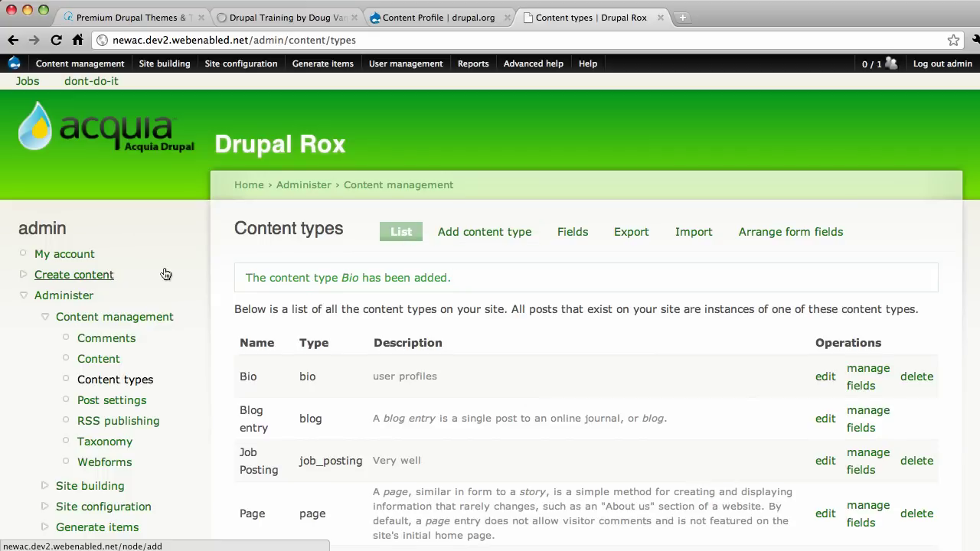
scroll(167, 274, down, 8)
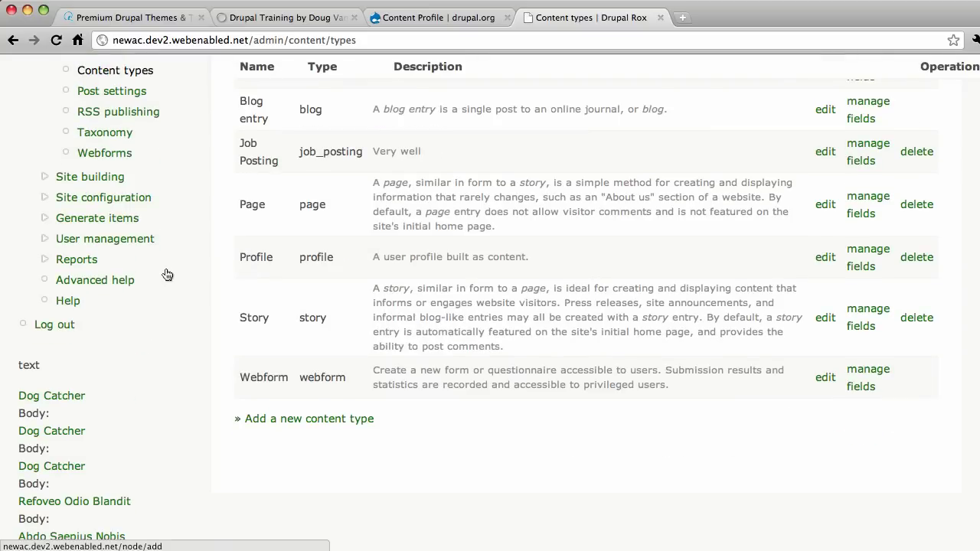
scroll(167, 274, up, 8)
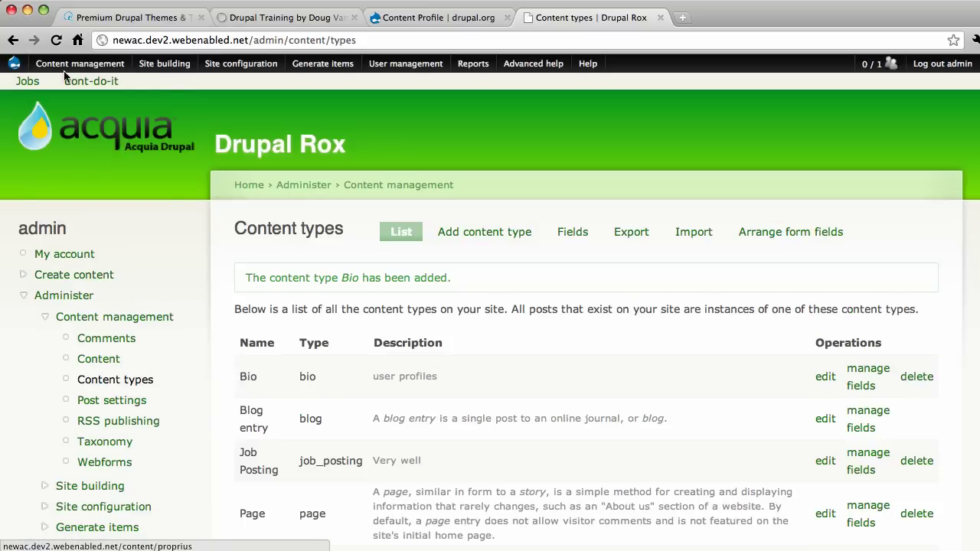
Start a new Bio content item and enter the person's full name as the Real Name
mouse_move(64, 66)
mouse_move(69, 132)
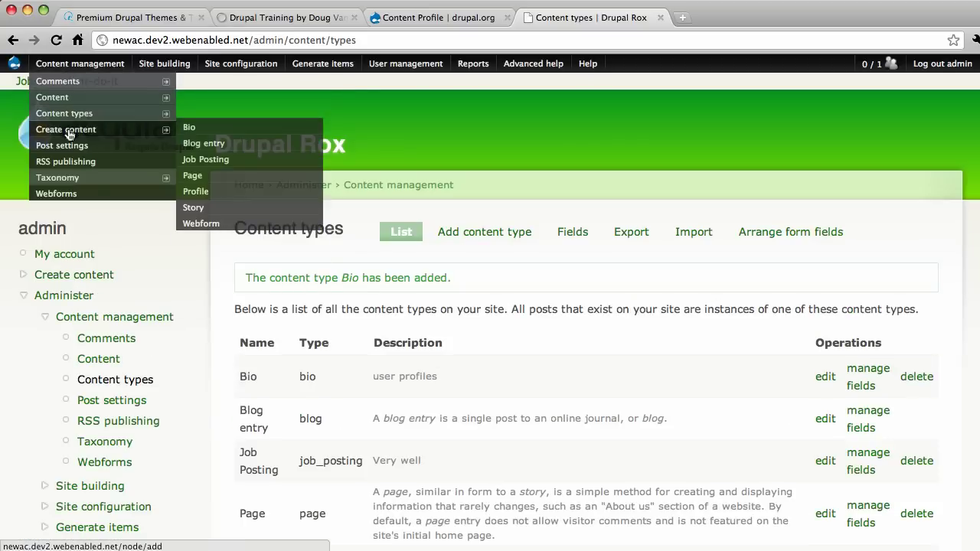
click(190, 129)
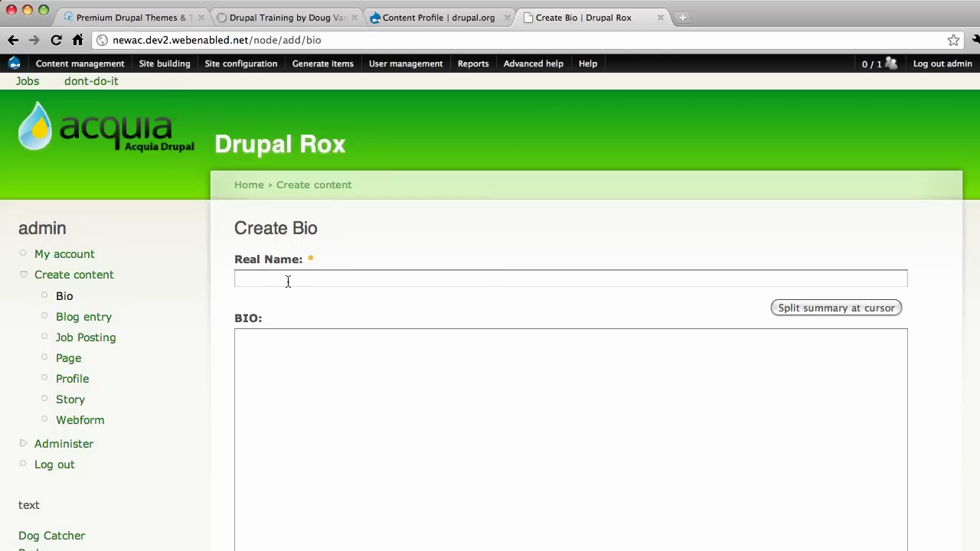
click(287, 280)
text(D)
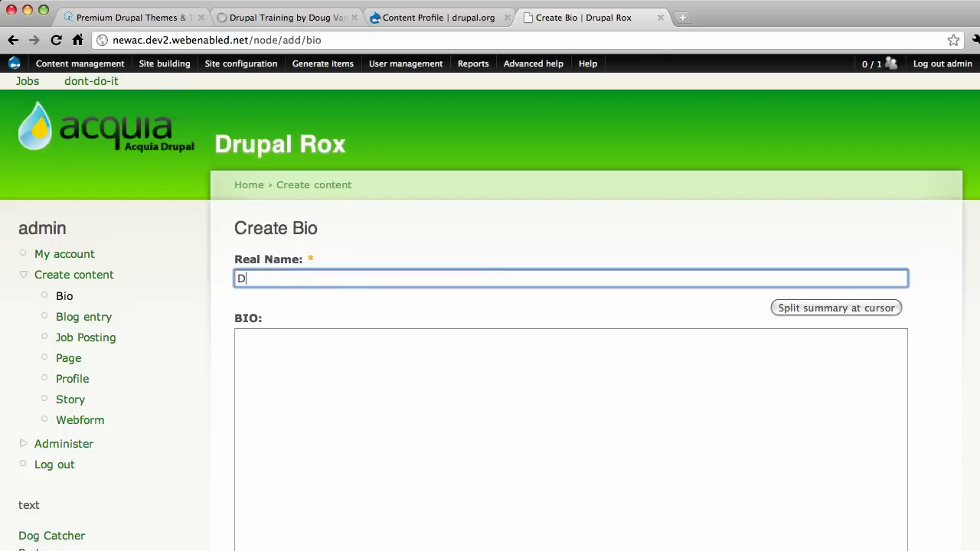
text(oug Vann)
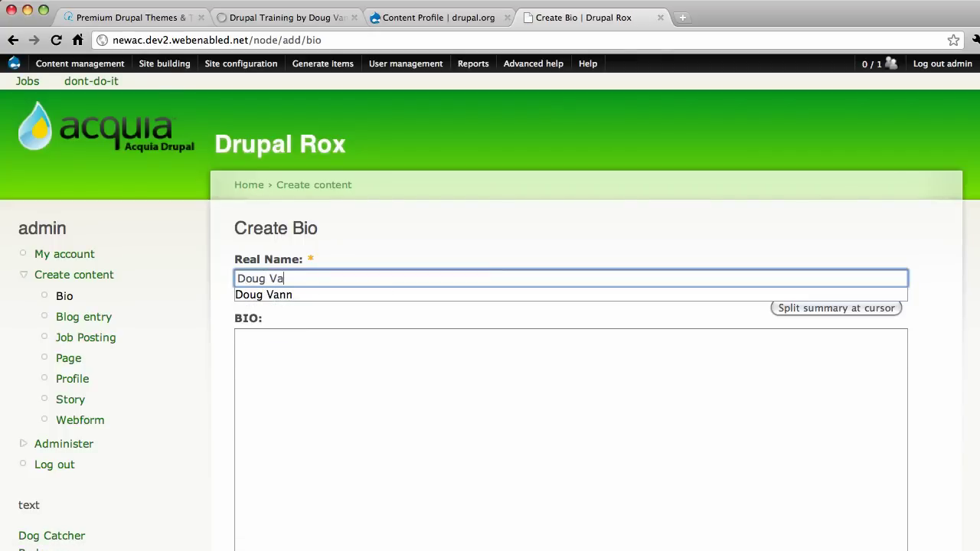
Write the BIO text on two lines: "Awesome guy." and "Leaps tall buildings in a single bound."
click(570, 429)
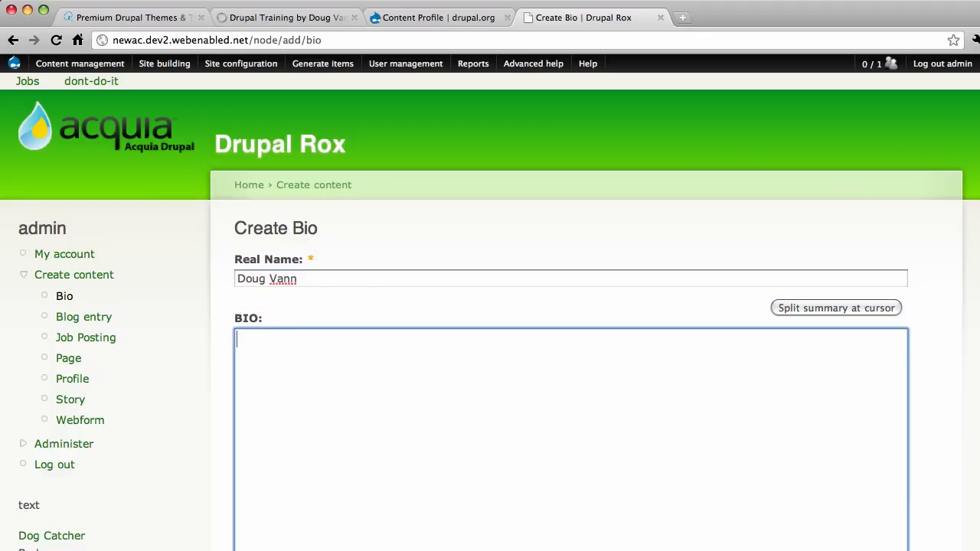
text(Awesome guy.)
key(Return)
text(Leaps tall buildings )
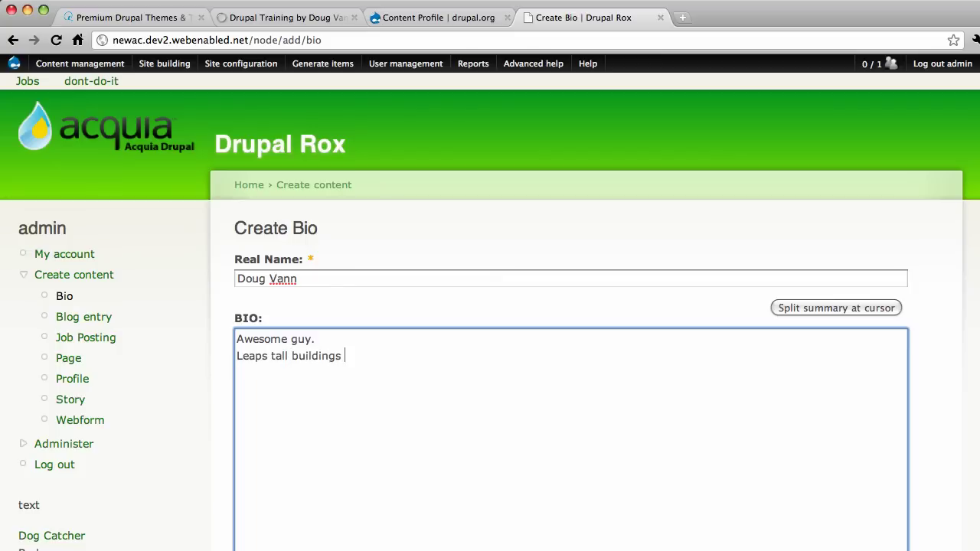
text(in a singloe bound.)
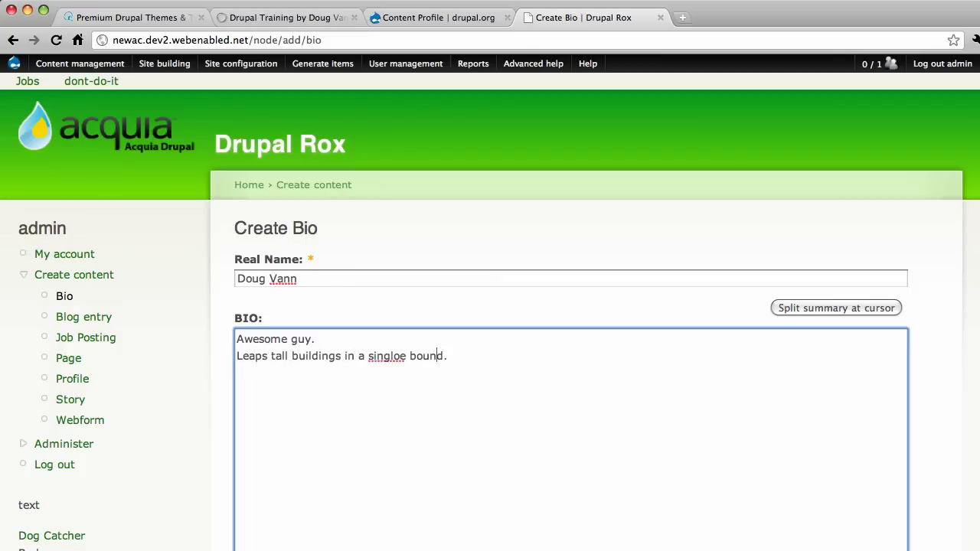
click(407, 356)
key(BackSpace)
key(BackSpace)
text(e)
Check the new Bio's menu, publishing, comment and URL path settings, and save it
click(205, 325)
scroll(211, 318, down, 6)
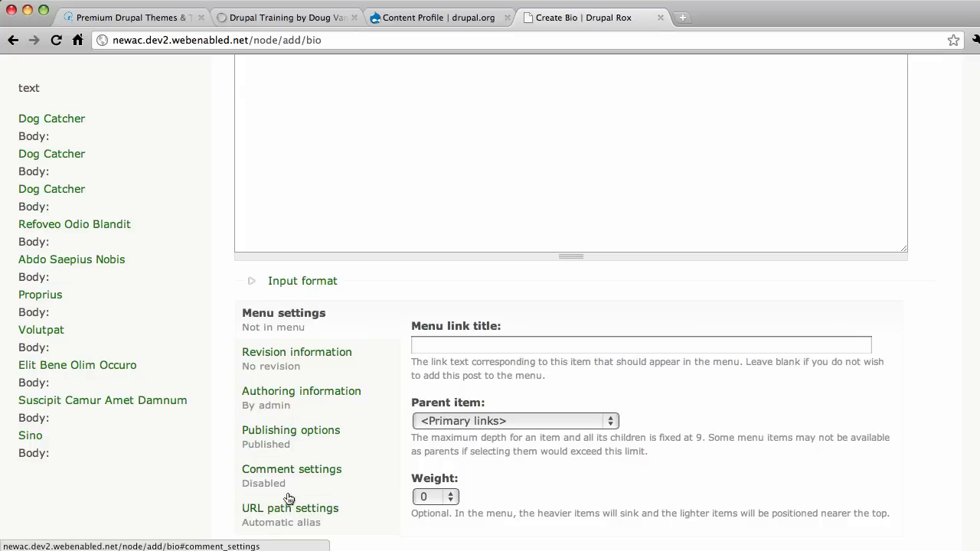
scroll(282, 498, down, 3)
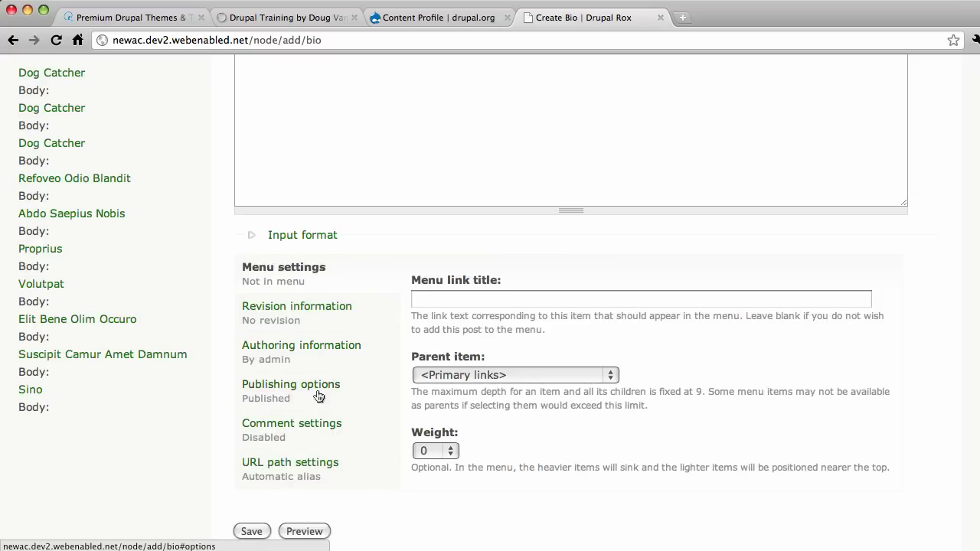
scroll(299, 417, down, 5)
click(252, 452)
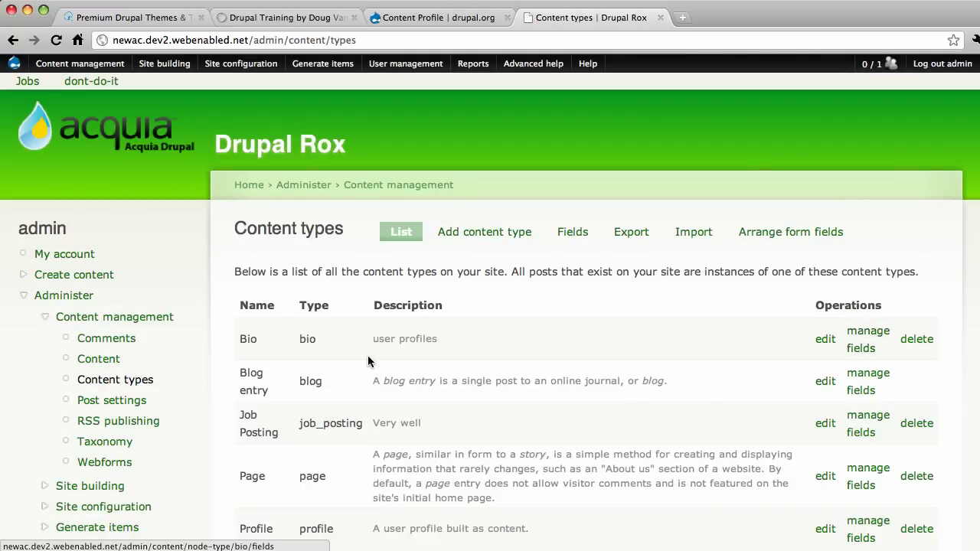
Look over the Bio type's fields, and examine its content profile options for display style, profile edit tab, user registration and weight
click(863, 333)
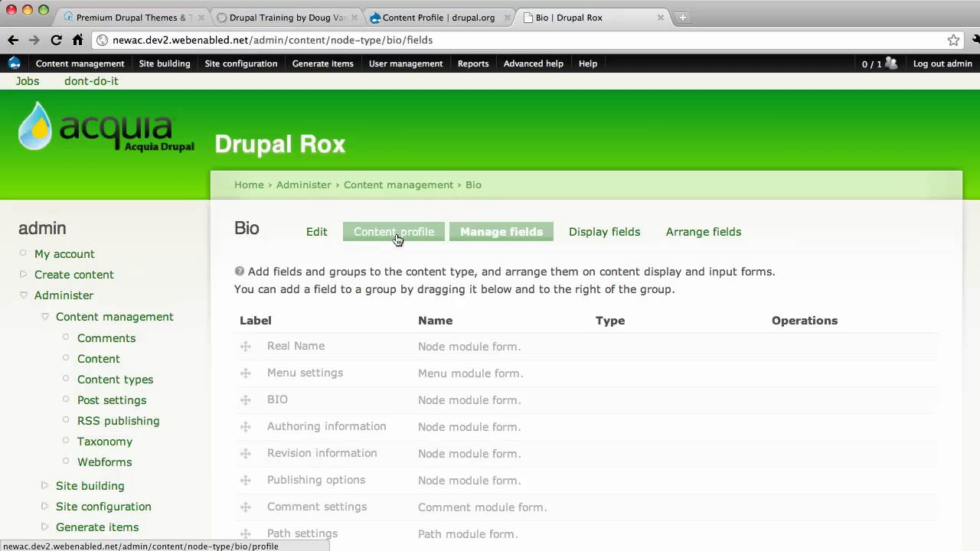
click(395, 237)
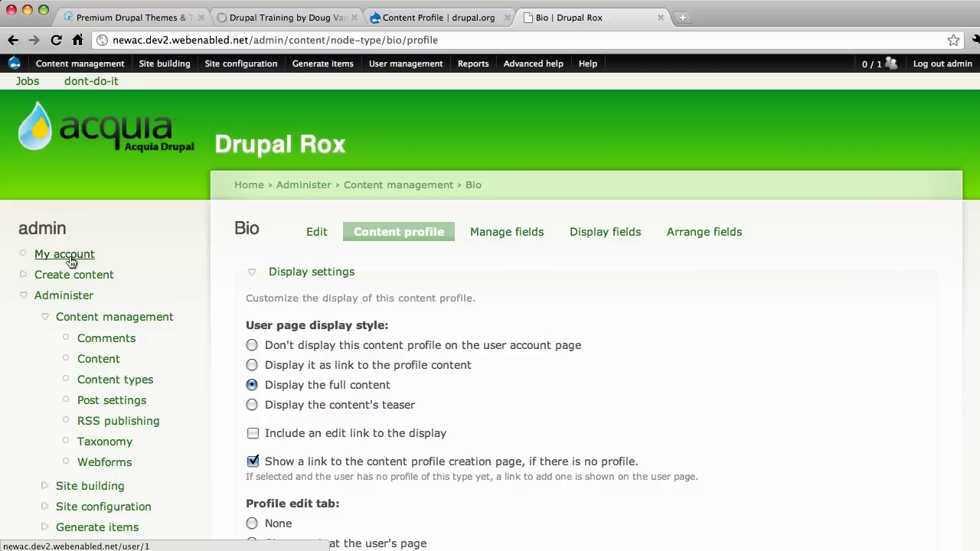
scroll(355, 375, down, 5)
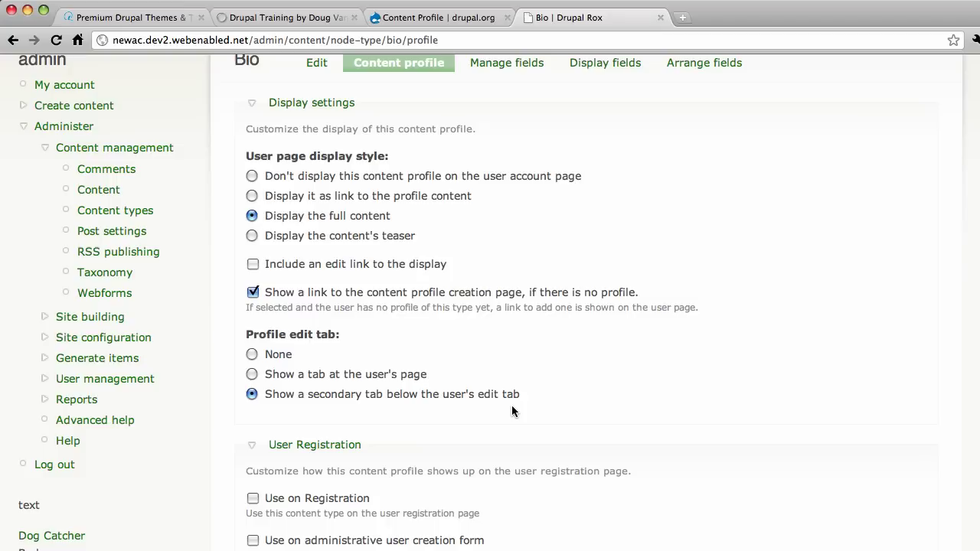
double_click(341, 394)
scroll(430, 435, down, 3)
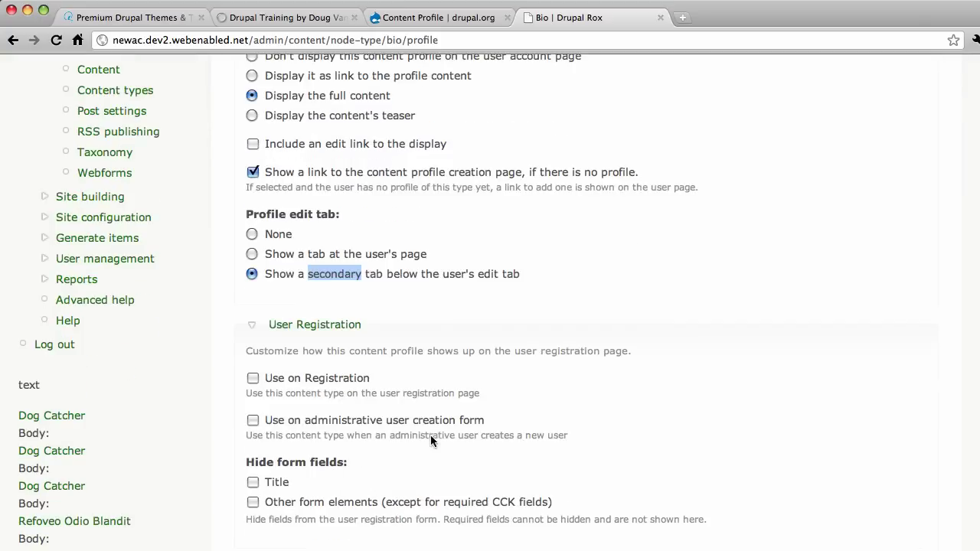
scroll(430, 435, down, 5)
scroll(430, 441, down, 2)
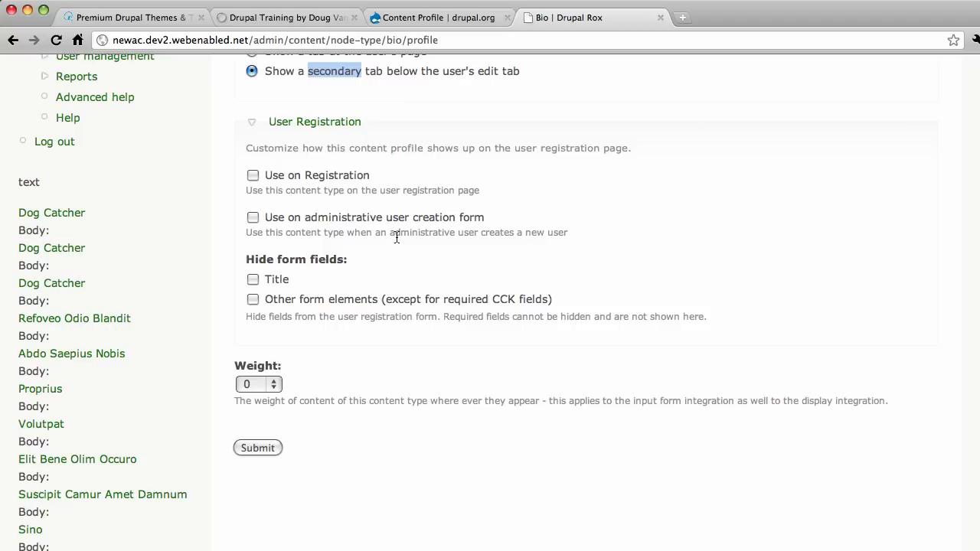
scroll(397, 238, up, 10)
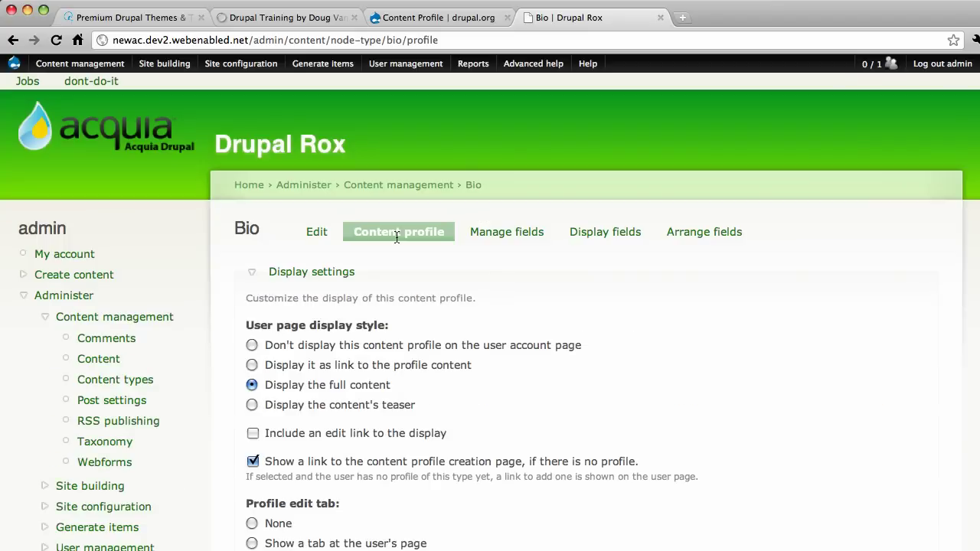
Revisit the Content Profile project page, the CMS QuickStart site and the Drupal training site, ending on the project page
click(421, 19)
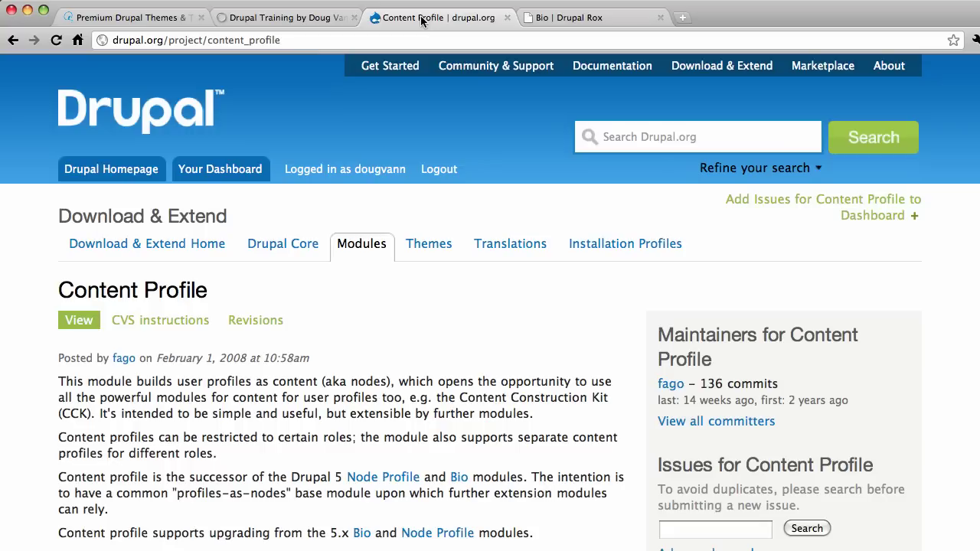
click(127, 17)
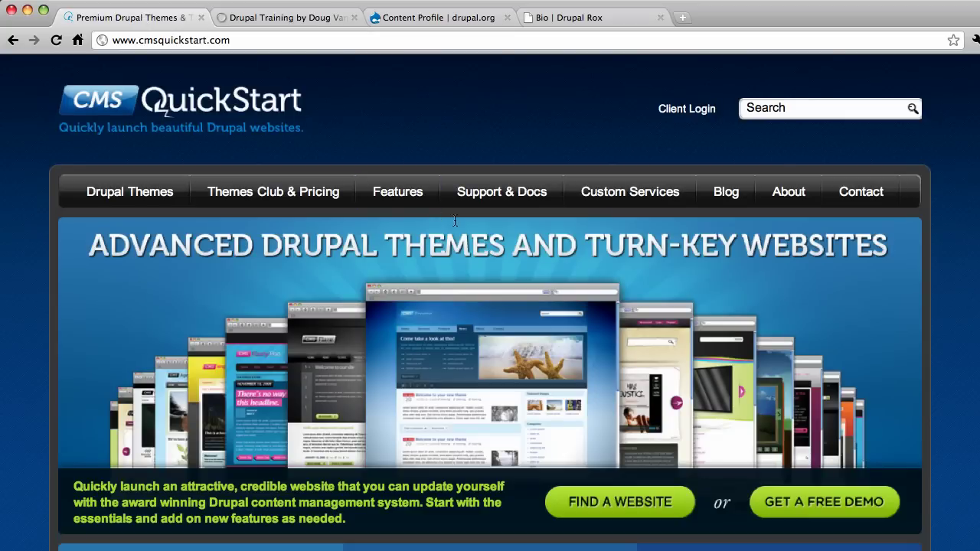
click(282, 20)
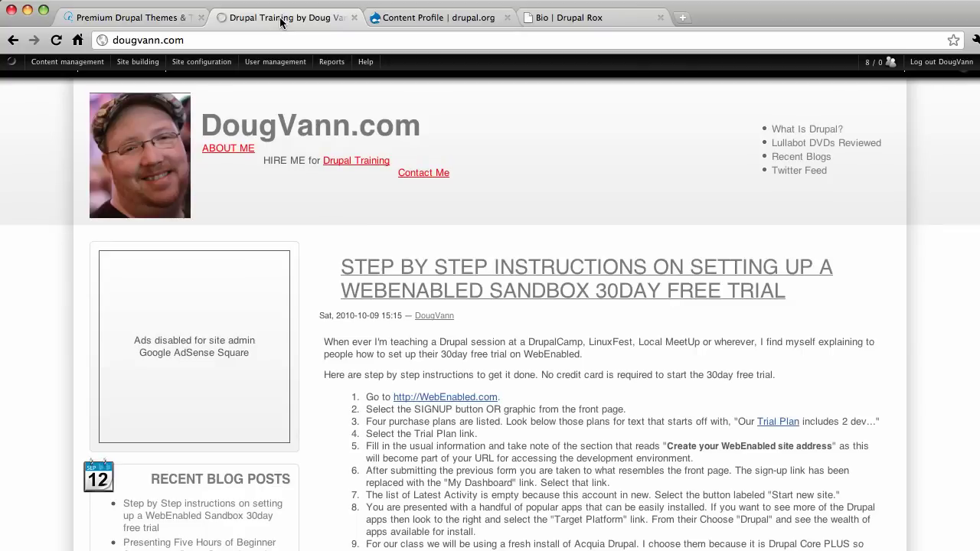
click(409, 20)
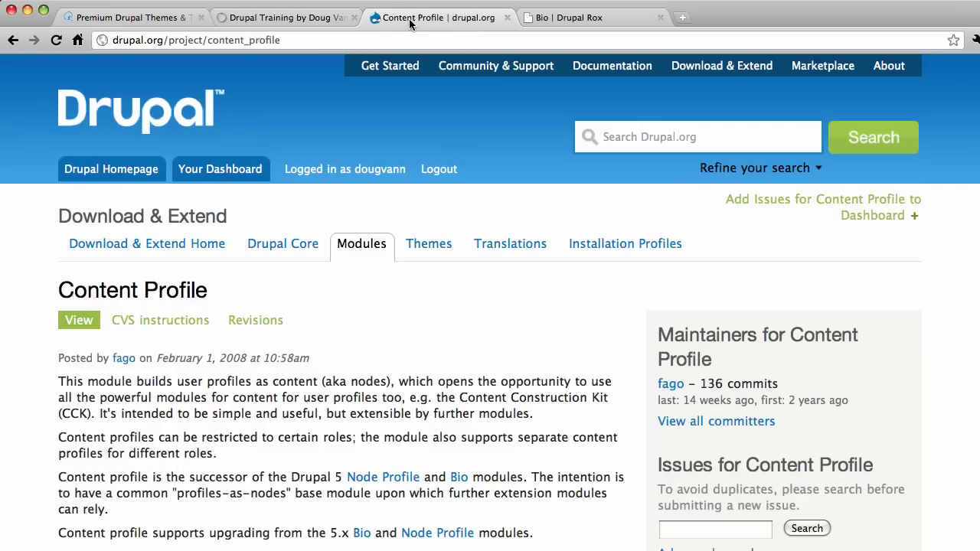